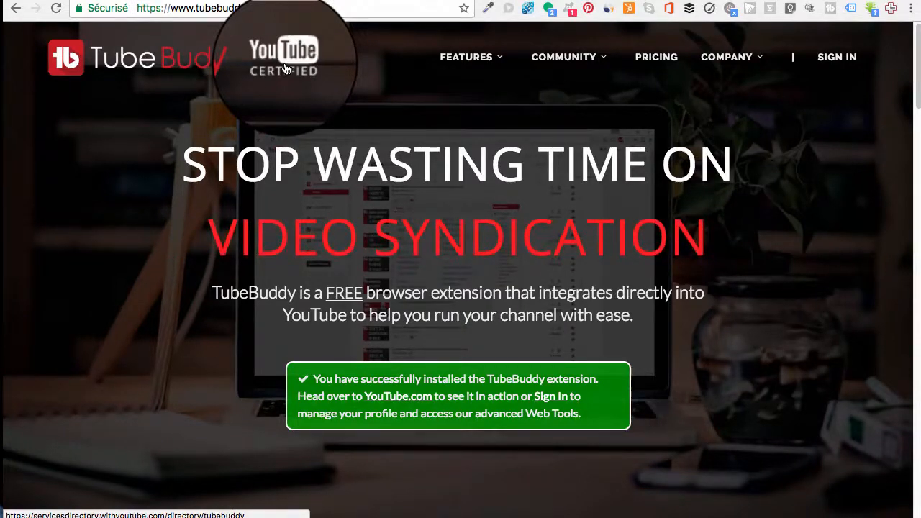
# Step: Sign in to the TubeBuddy website with the first listed Google account
pyautogui.click(837, 58)
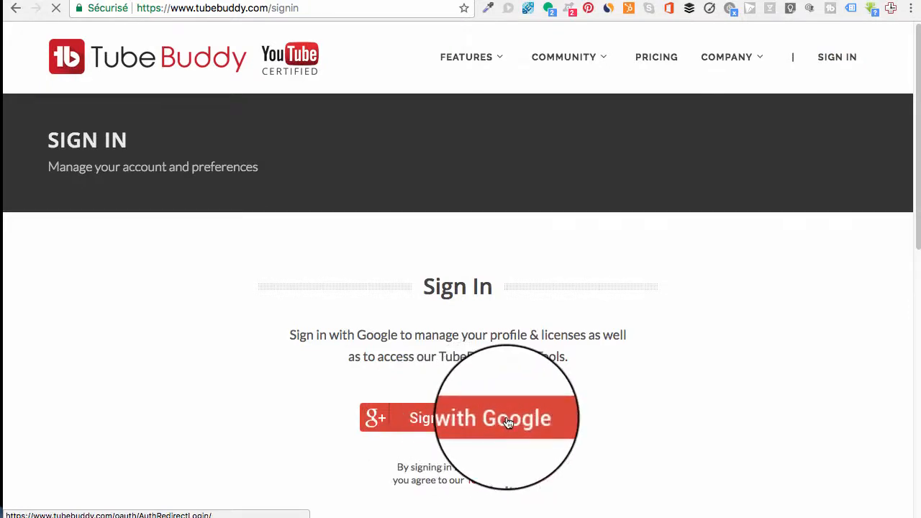
pyautogui.scroll(-5, 506, 415)
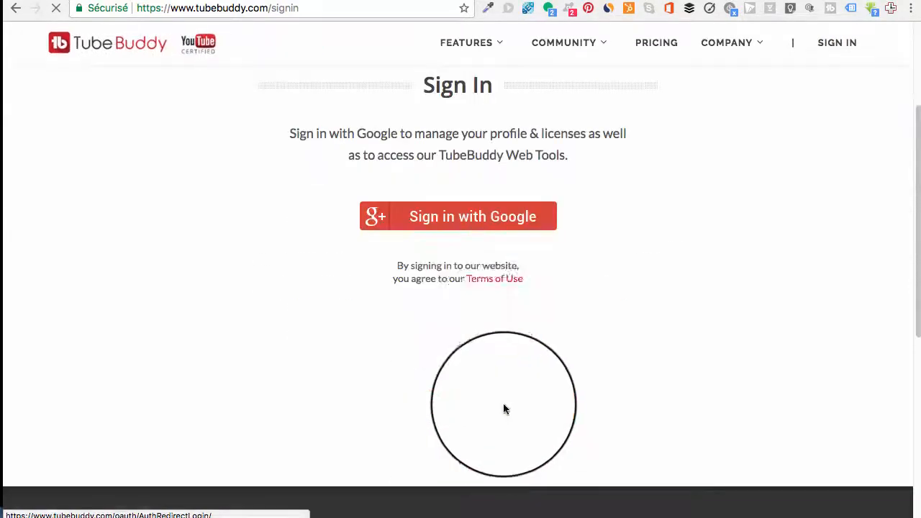
pyautogui.click(465, 216)
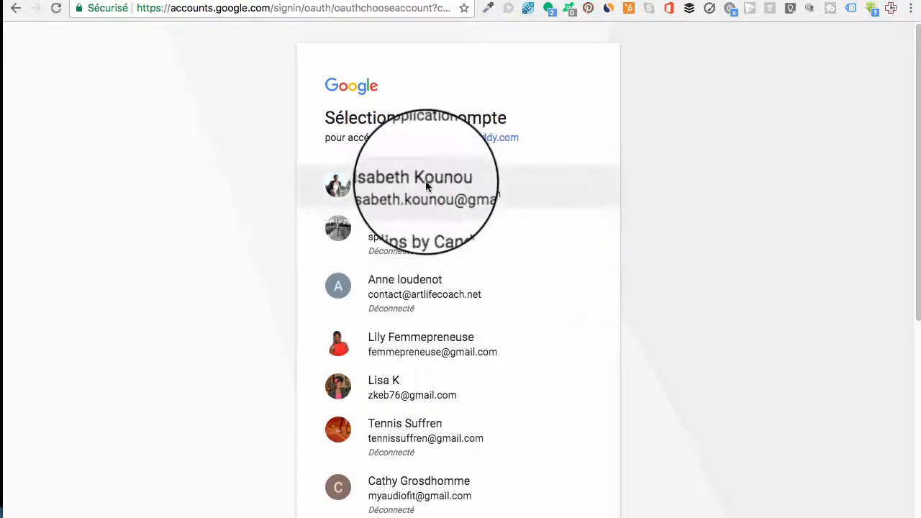
pyautogui.click(433, 187)
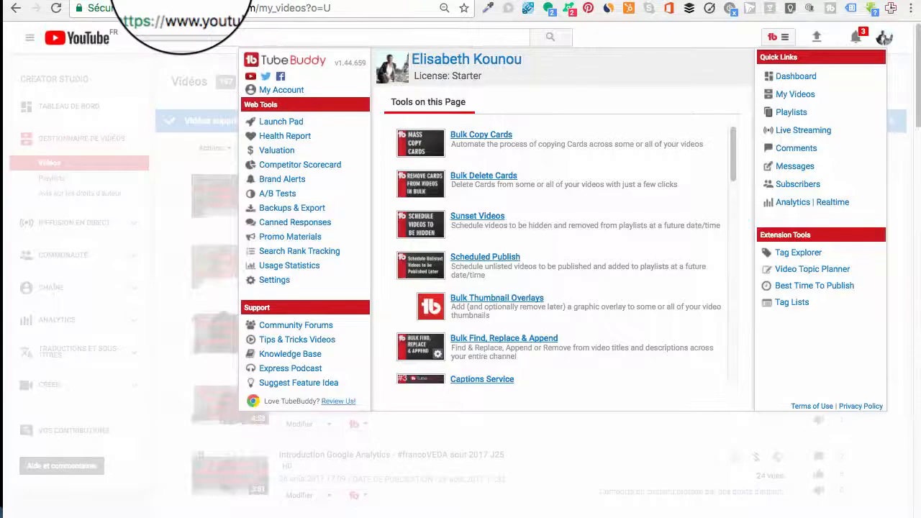
# Step: Look over the TubeBuddy tools offered for the newest video and in the main TubeBuddy menu, closing both
pyautogui.click(900, 69)
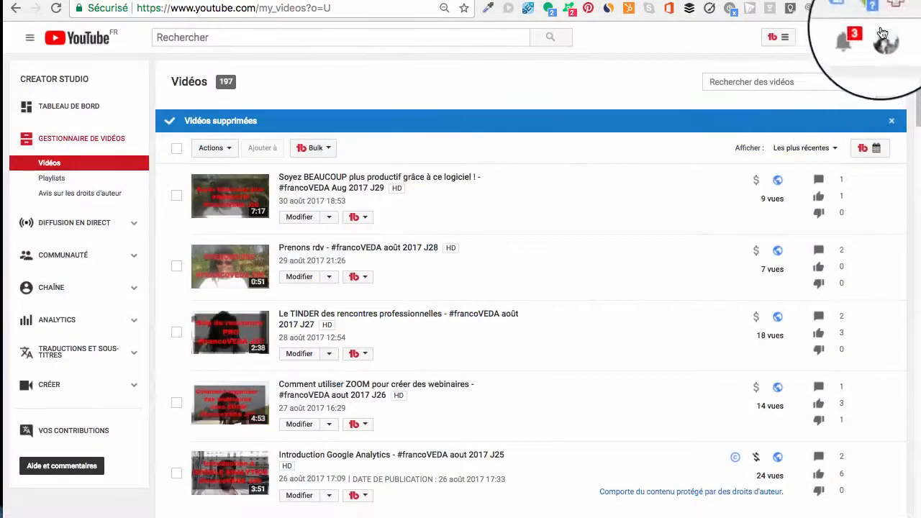
pyautogui.click(884, 36)
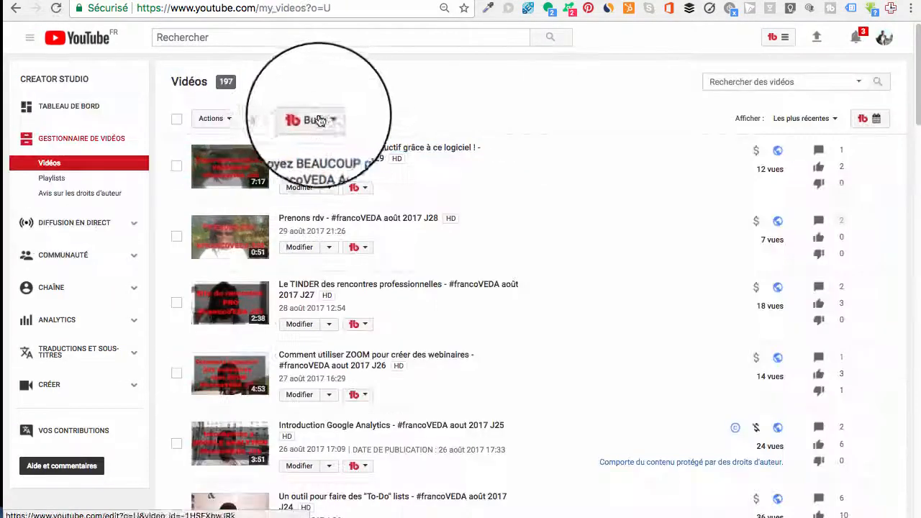
pyautogui.click(366, 190)
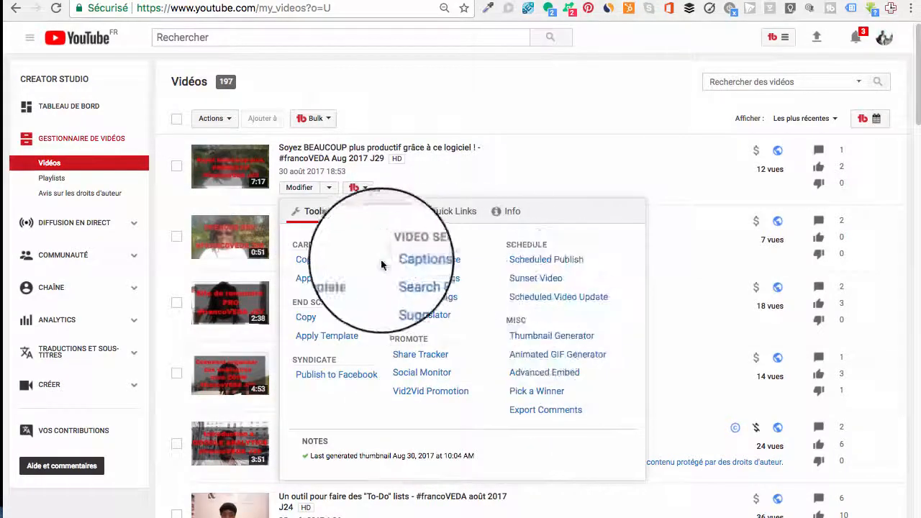
pyautogui.click(787, 41)
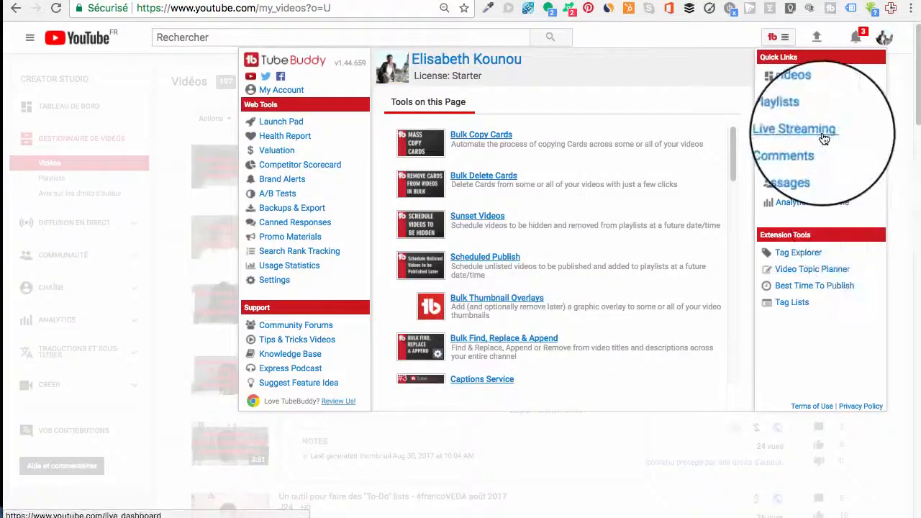
pyautogui.click(627, 40)
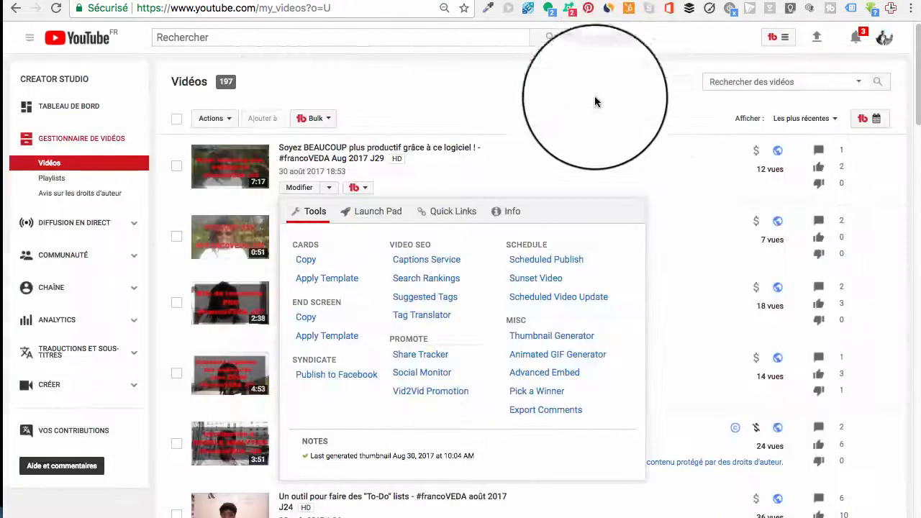
pyautogui.click(523, 165)
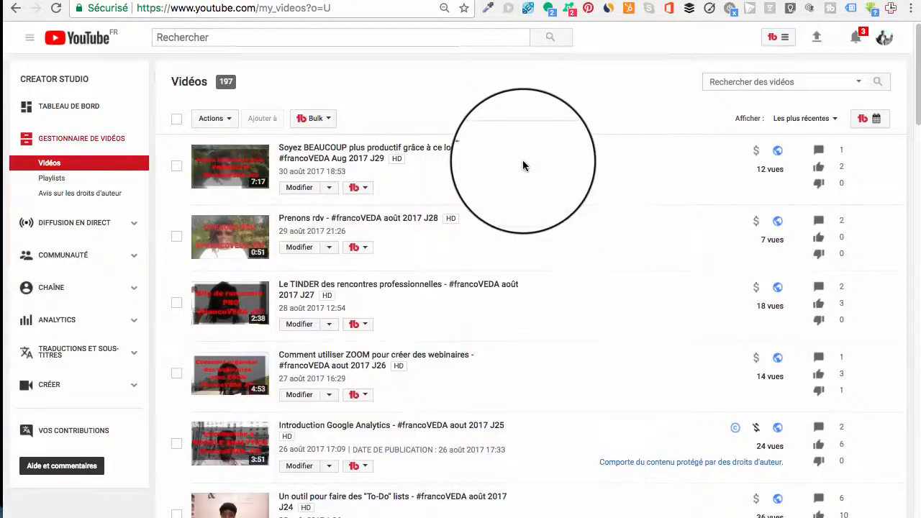
# Step: Open the video "Soyez BEAUCOUP plus productif grâce à ce logiciel !" for editing and reach its Tag Tools
pyautogui.click(306, 189)
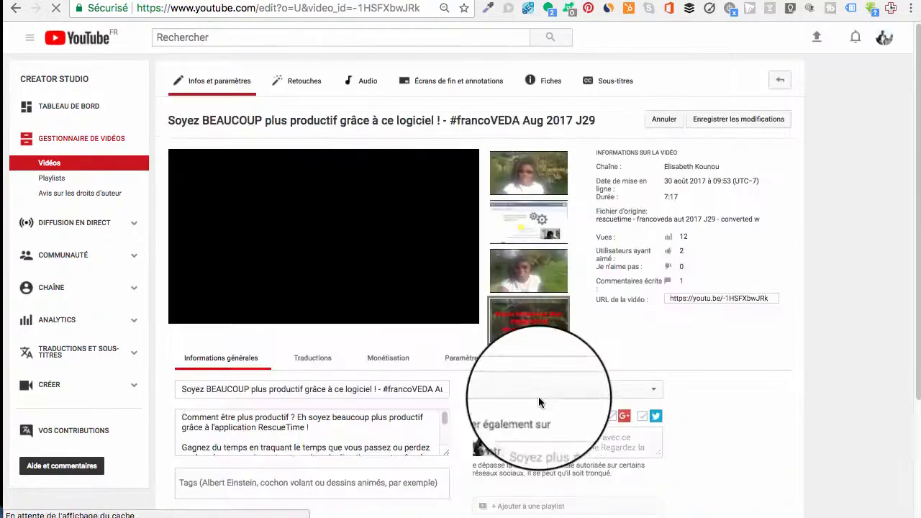
pyautogui.scroll(-4, 528, 392)
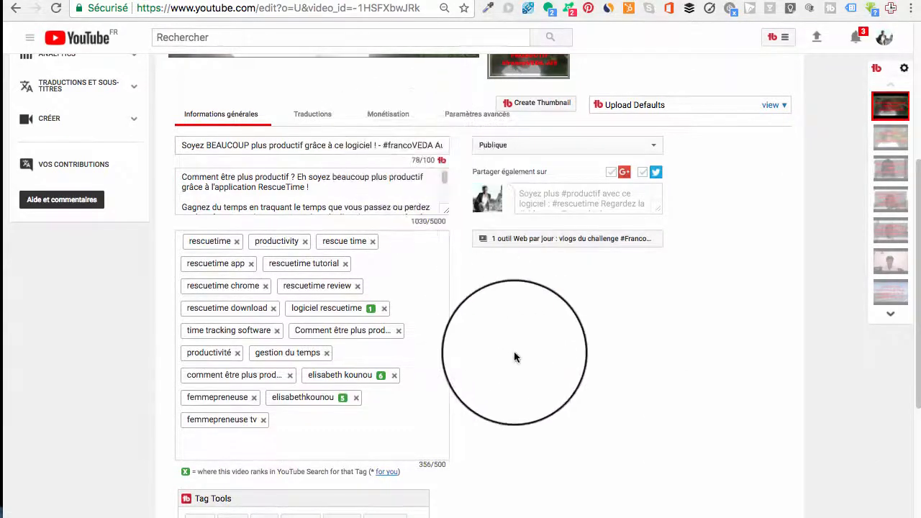
pyautogui.scroll(-5, 514, 356)
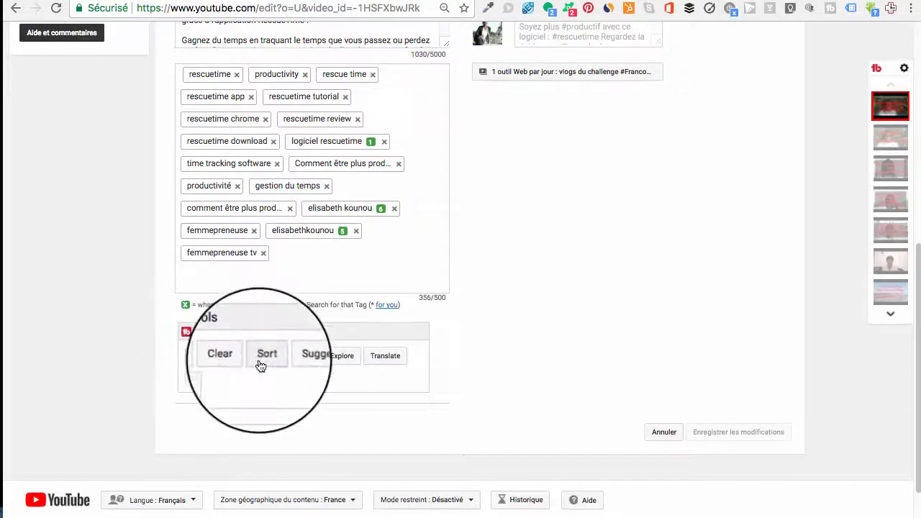
# Step: Explore the tag "application productivité" in the Tag Explorer
pyautogui.click(342, 354)
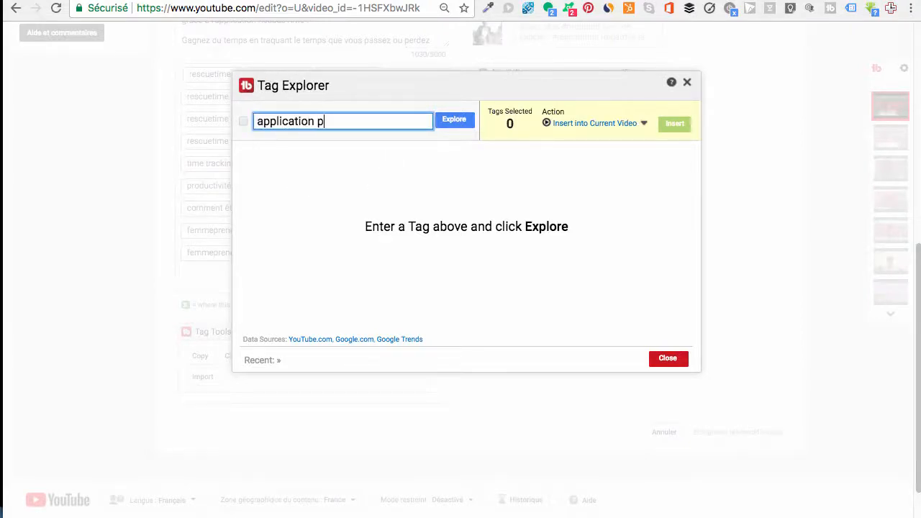
pyautogui.write('application productivité')
pyautogui.click(461, 123)
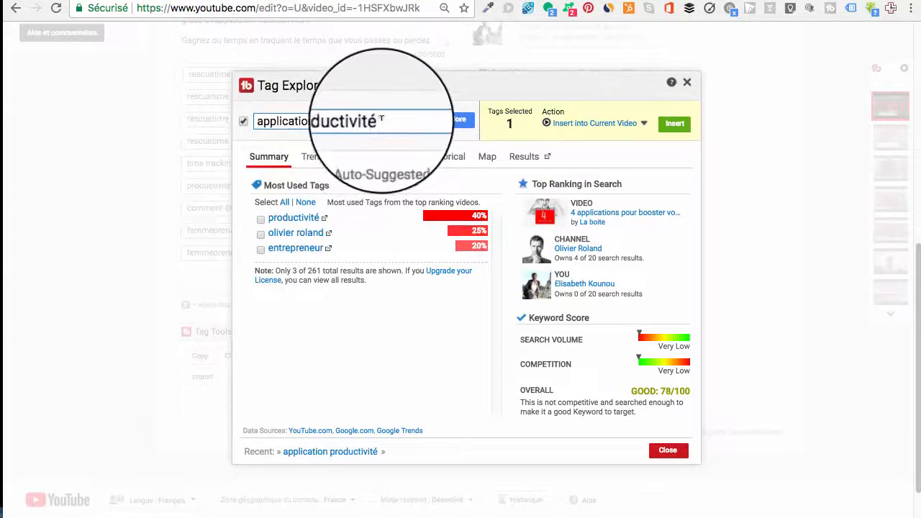
# Step: Select the Google auto-suggested tags application iphone productivity, application productivité ipad and application productivité android
pyautogui.click(393, 162)
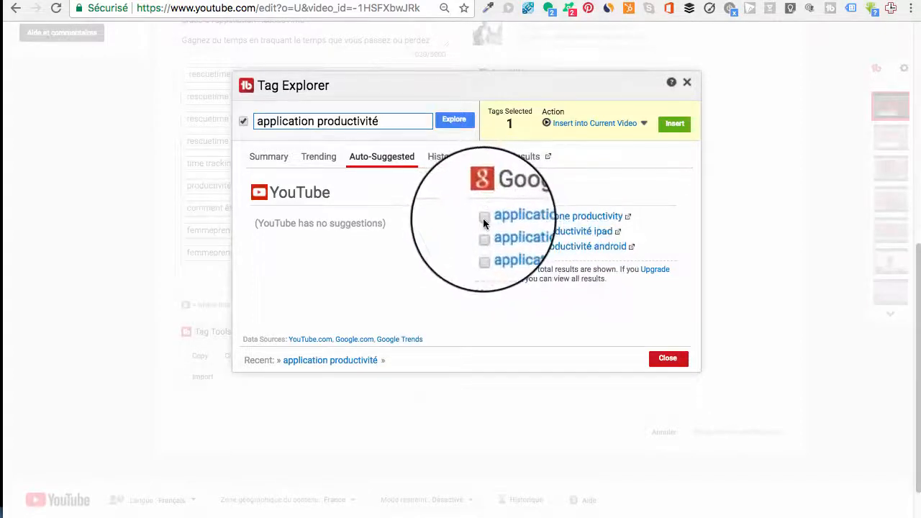
pyautogui.click(481, 217)
pyautogui.click(483, 231)
pyautogui.click(484, 249)
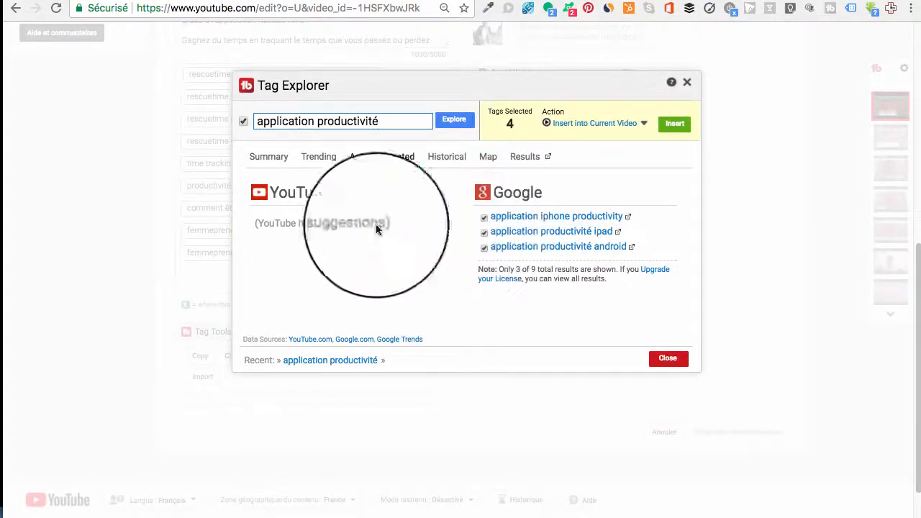
# Step: Add all three most used tags to the selection, insert the selected tags into the current video and close the Tag Explorer
pyautogui.click(268, 156)
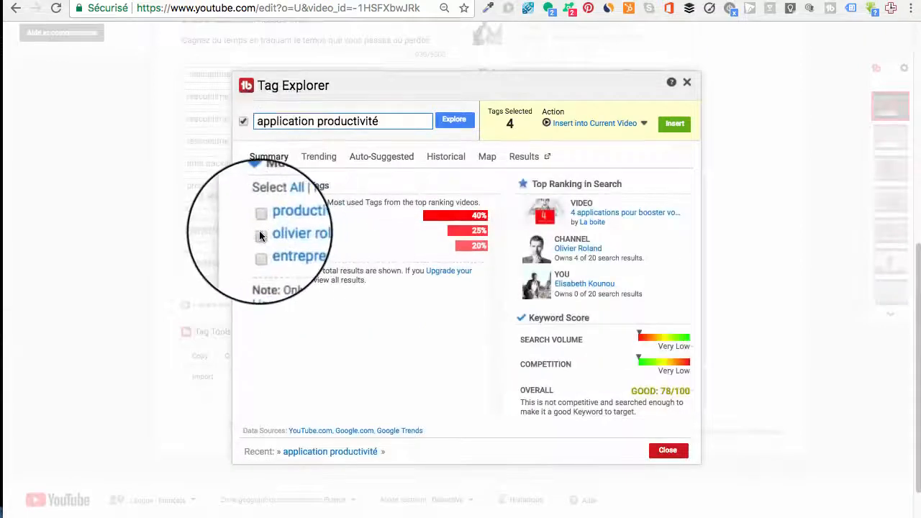
pyautogui.click(259, 231)
pyautogui.click(260, 216)
pyautogui.click(260, 249)
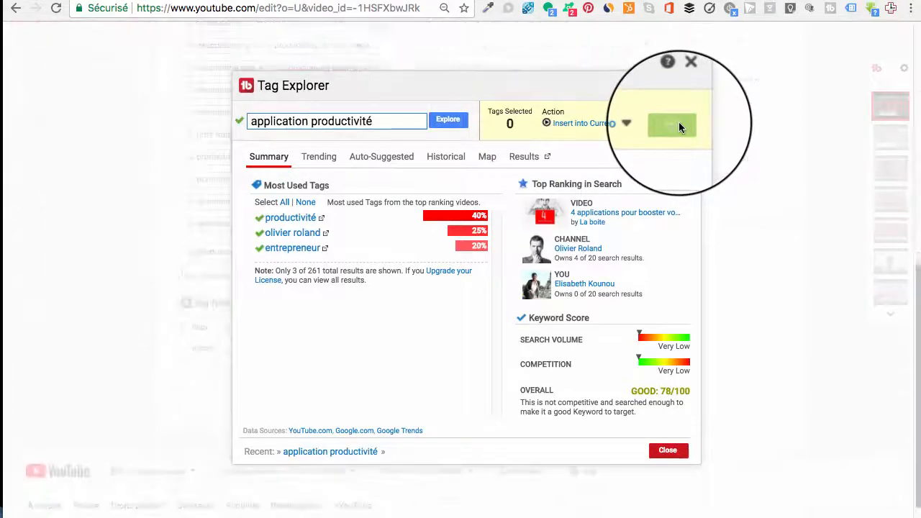
pyautogui.click(668, 450)
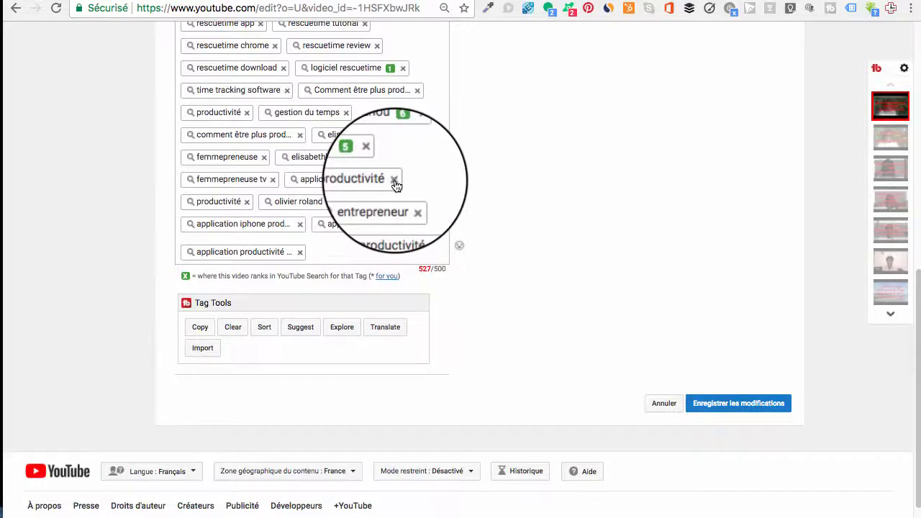
# Step: Remove surplus inserted tags, including application productivité, entrepreneur and application iphone productivity, from the video's tag list
pyautogui.click(394, 182)
pyautogui.click(434, 184)
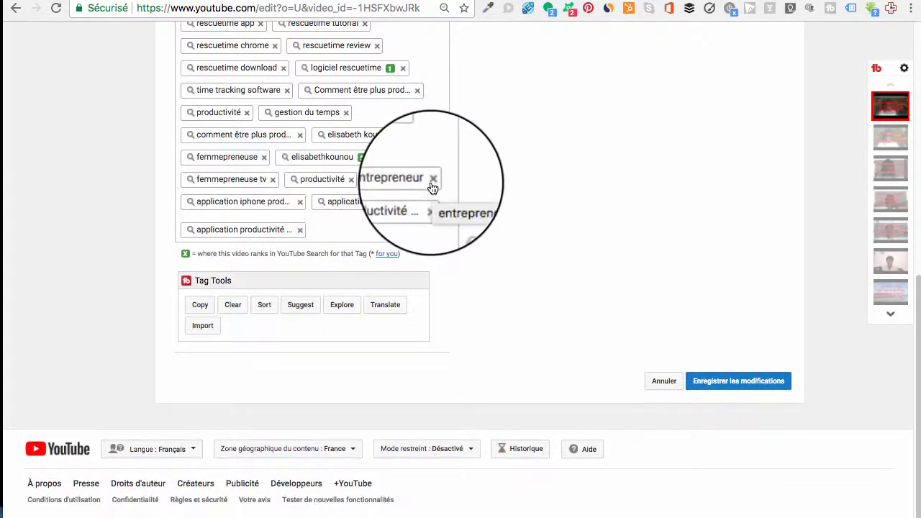
pyautogui.click(433, 184)
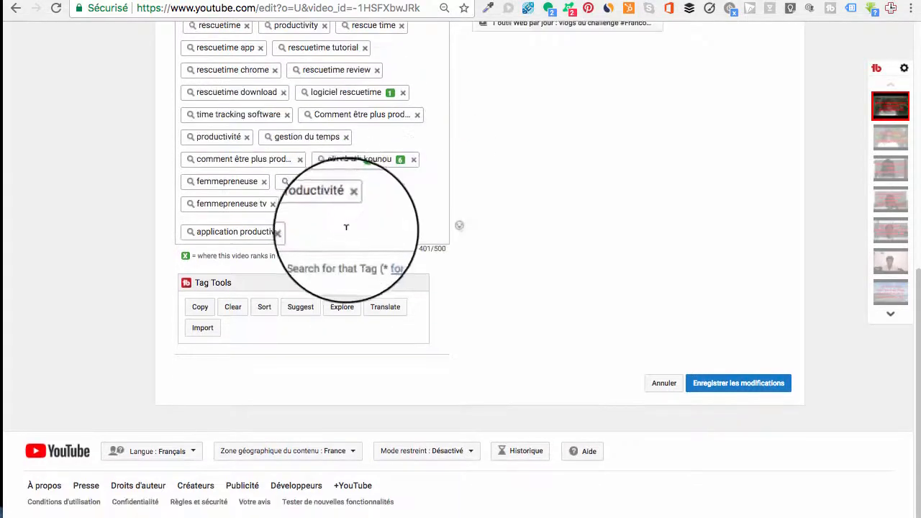
# Step: Examine the video's tag rankings and its position in the YouTube search results for "logiciel rescue time"
pyautogui.scroll(1, 341, 187)
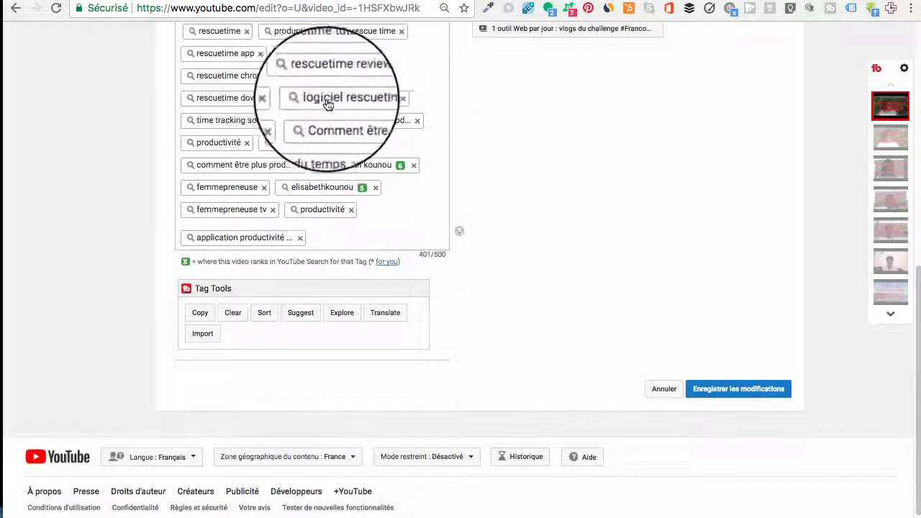
pyautogui.scroll(1, 351, 121)
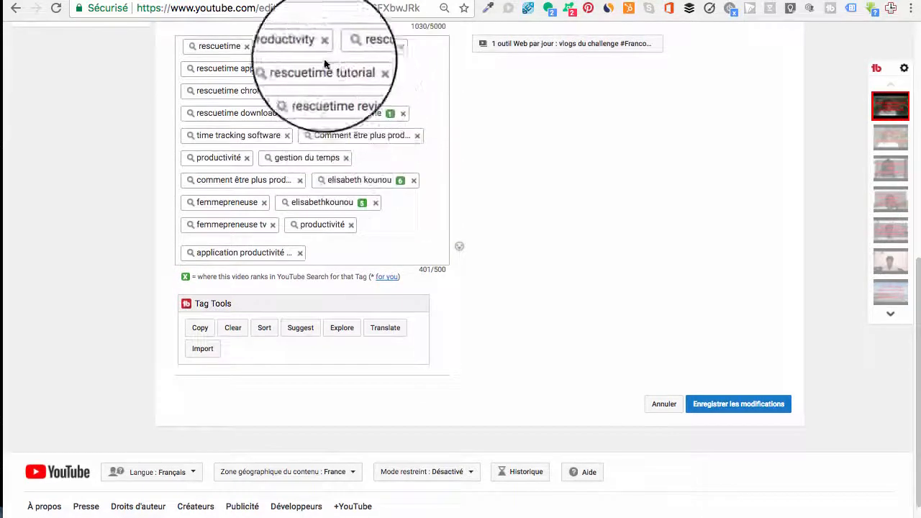
pyautogui.scroll(2, 349, 234)
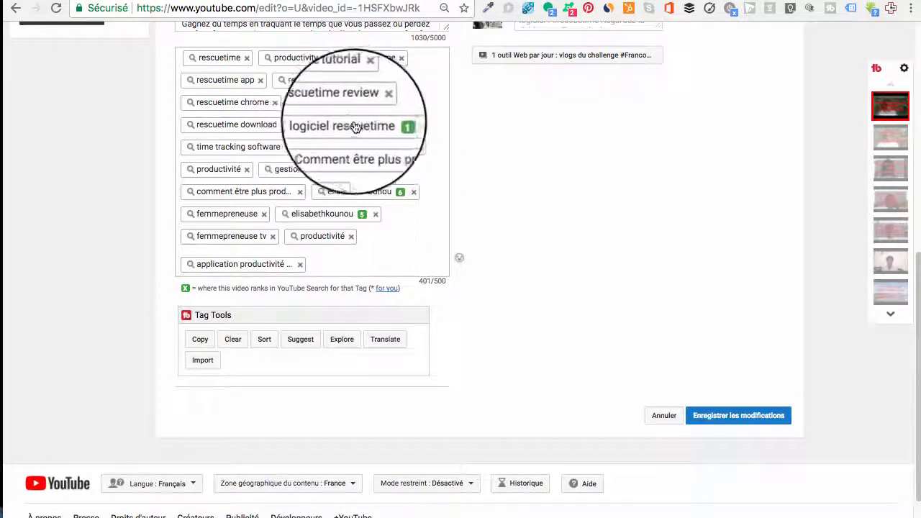
pyautogui.scroll(6, 380, 159)
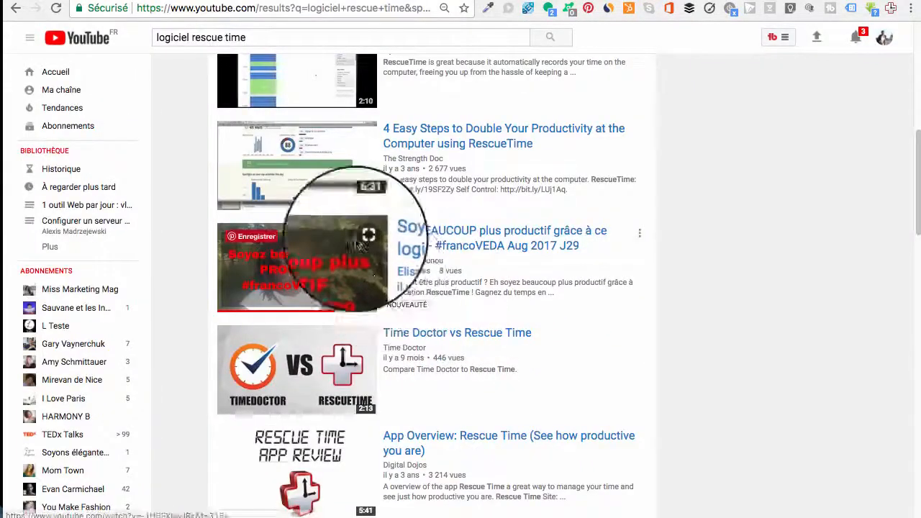
pyautogui.scroll(6, 303, 187)
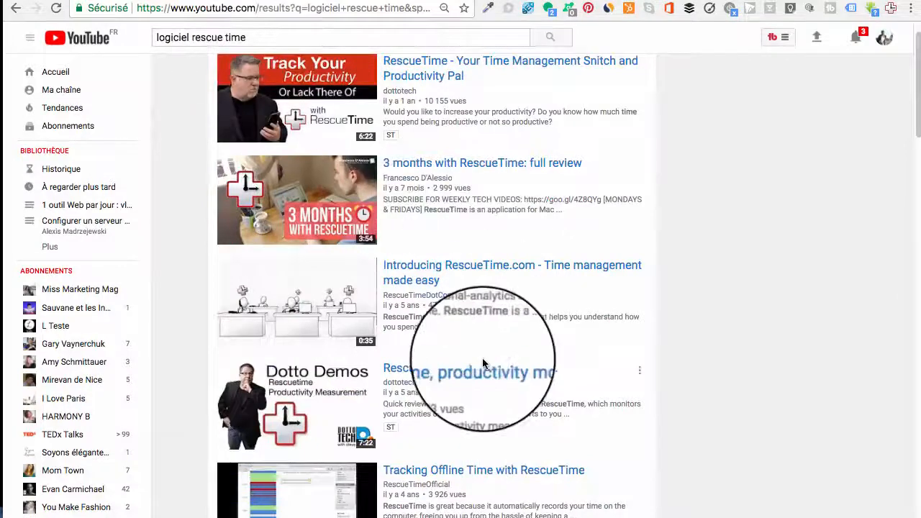
pyautogui.scroll(-6, 482, 358)
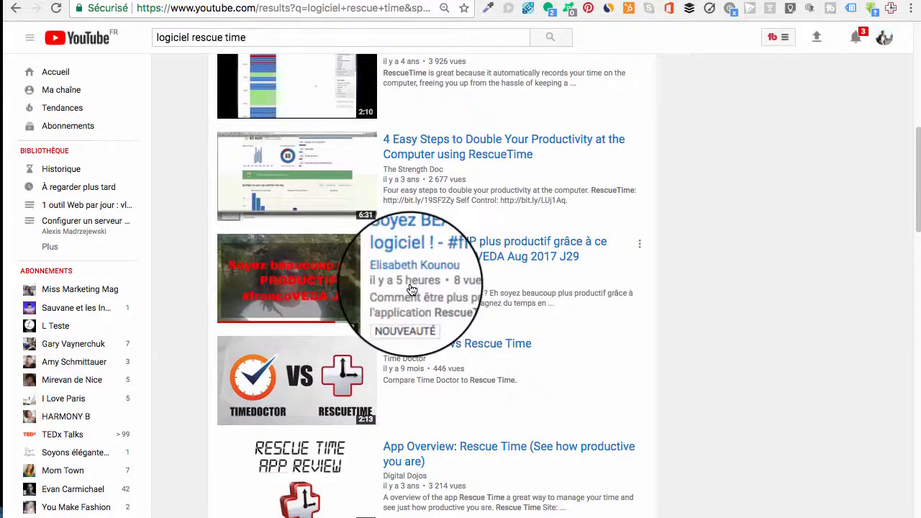
pyautogui.scroll(7, 456, 346)
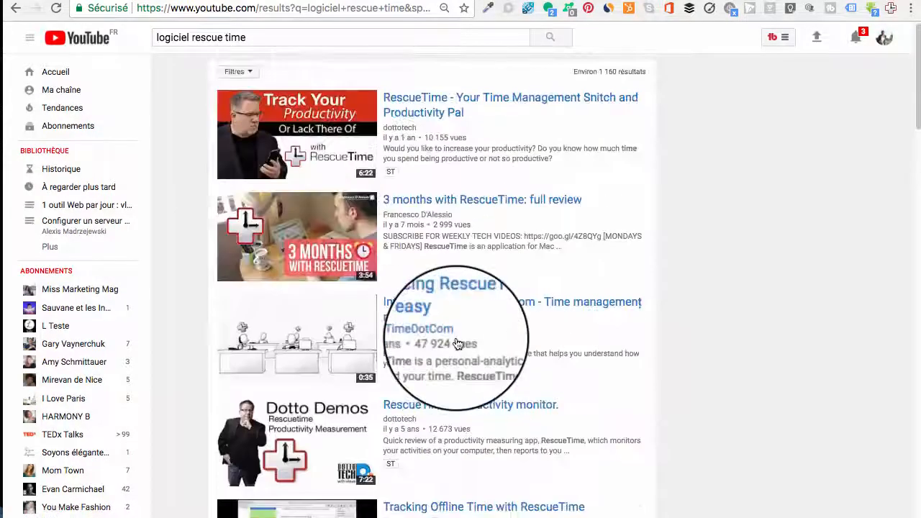
pyautogui.scroll(-1, 456, 343)
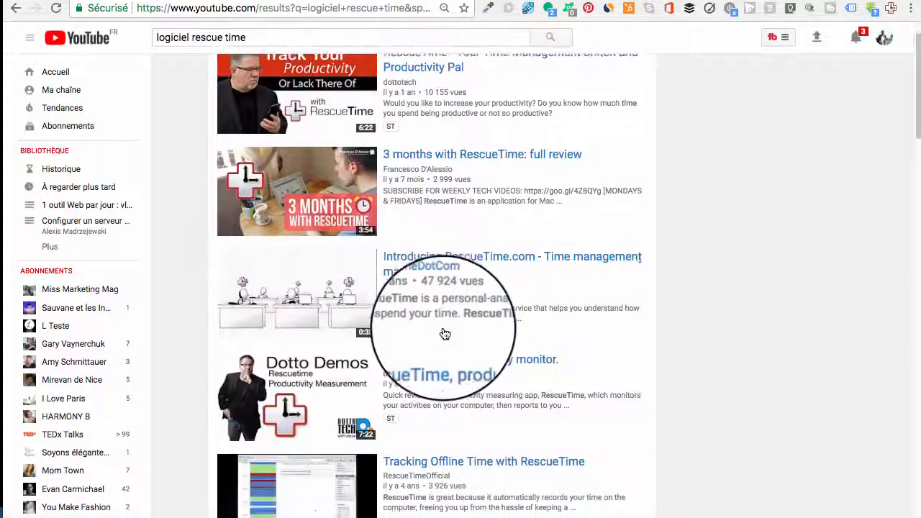
pyautogui.scroll(-5, 445, 339)
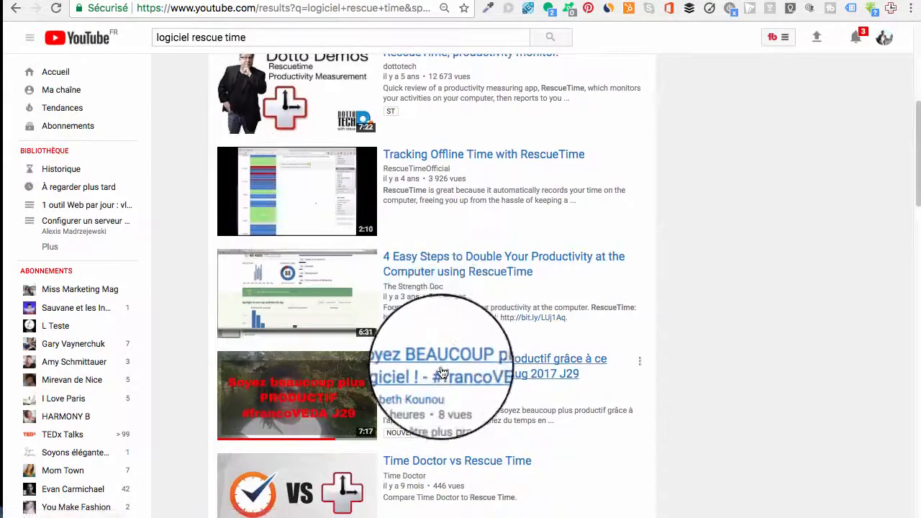
# Step: Return to the video's edit page and review its title, description and tags
pyautogui.scroll(1, 518, 417)
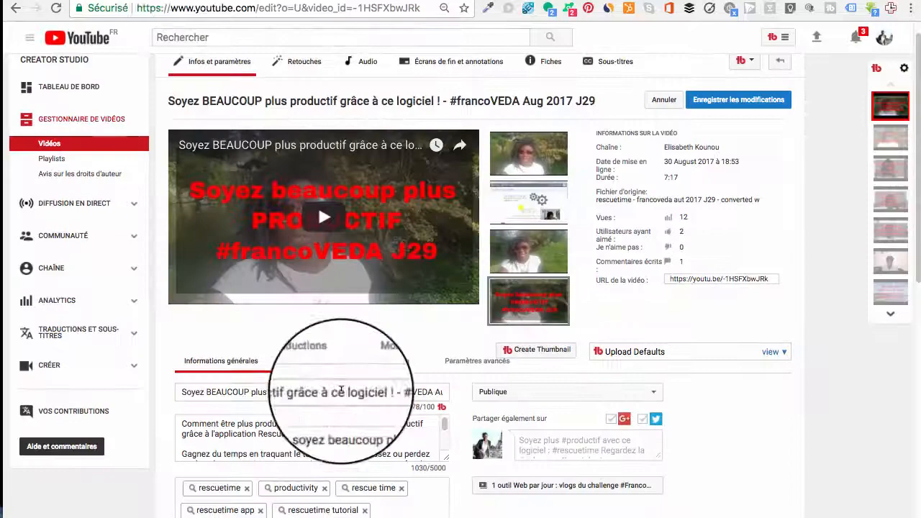
pyautogui.scroll(-1, 360, 431)
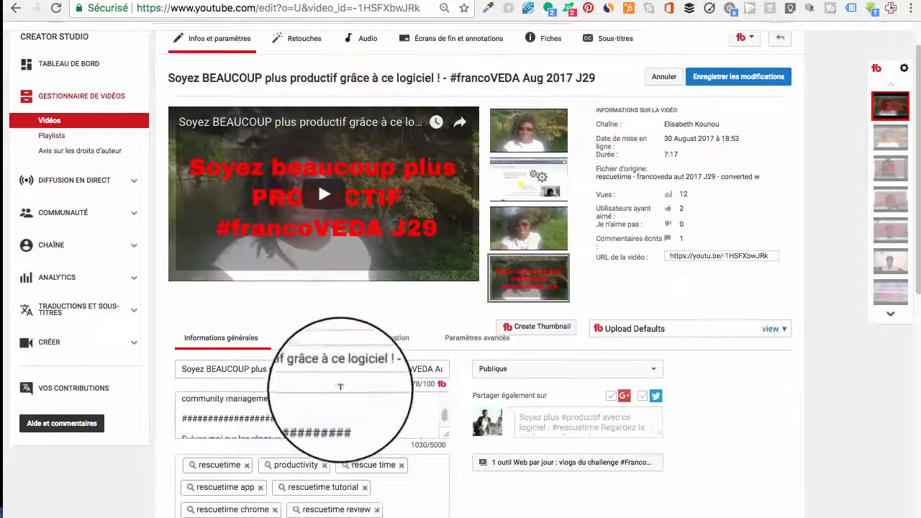
pyautogui.scroll(-3, 368, 452)
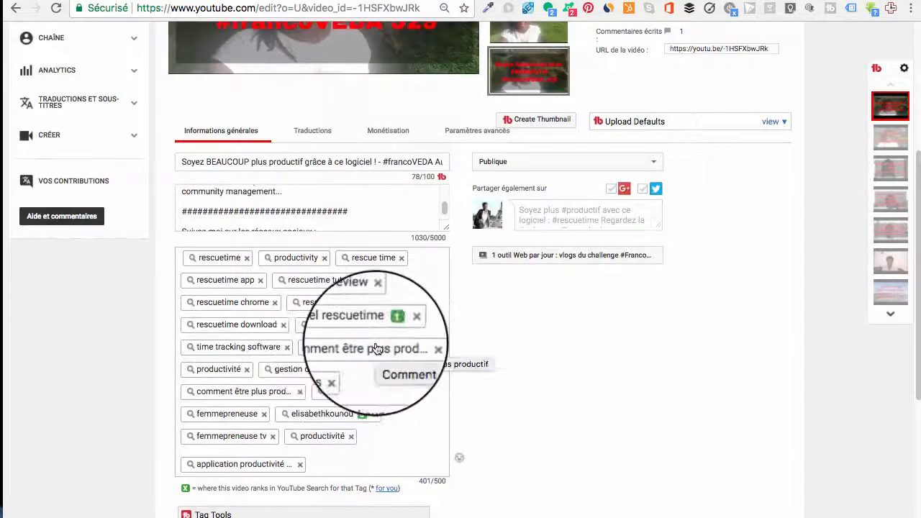
pyautogui.scroll(3, 590, 346)
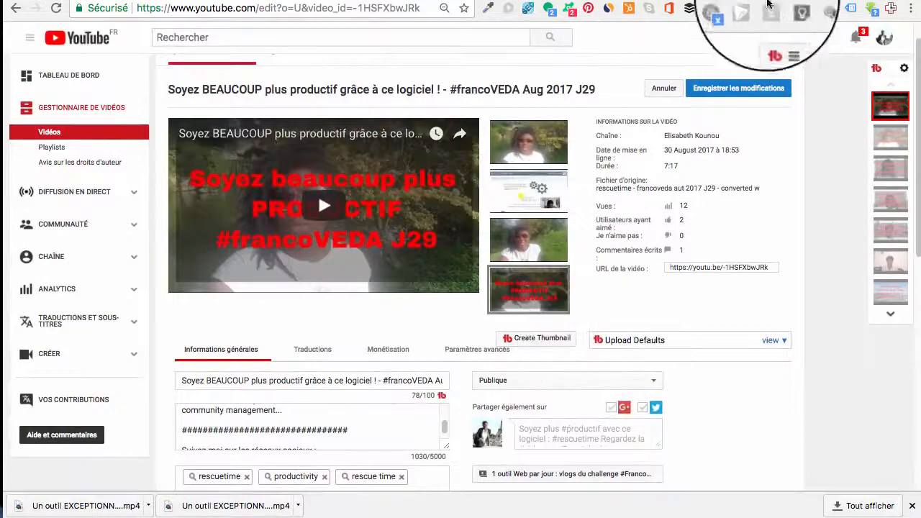